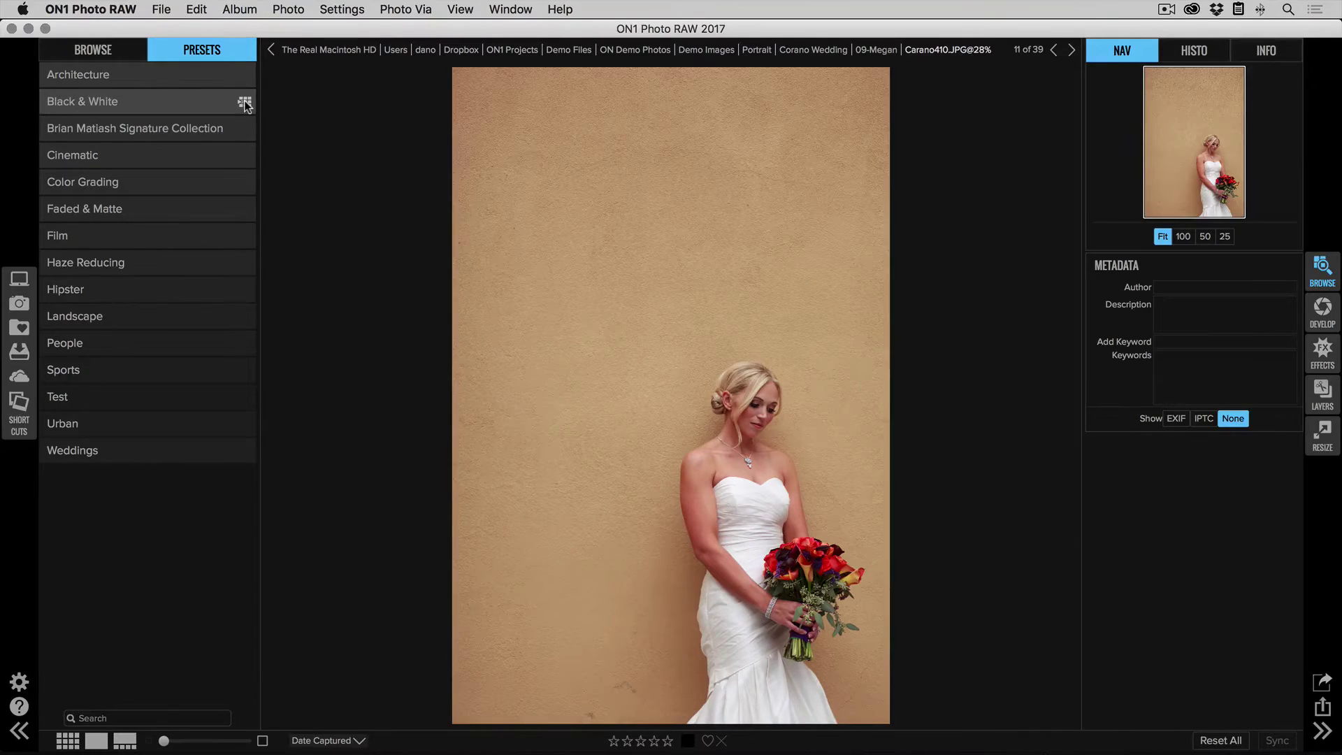
click(244, 103)
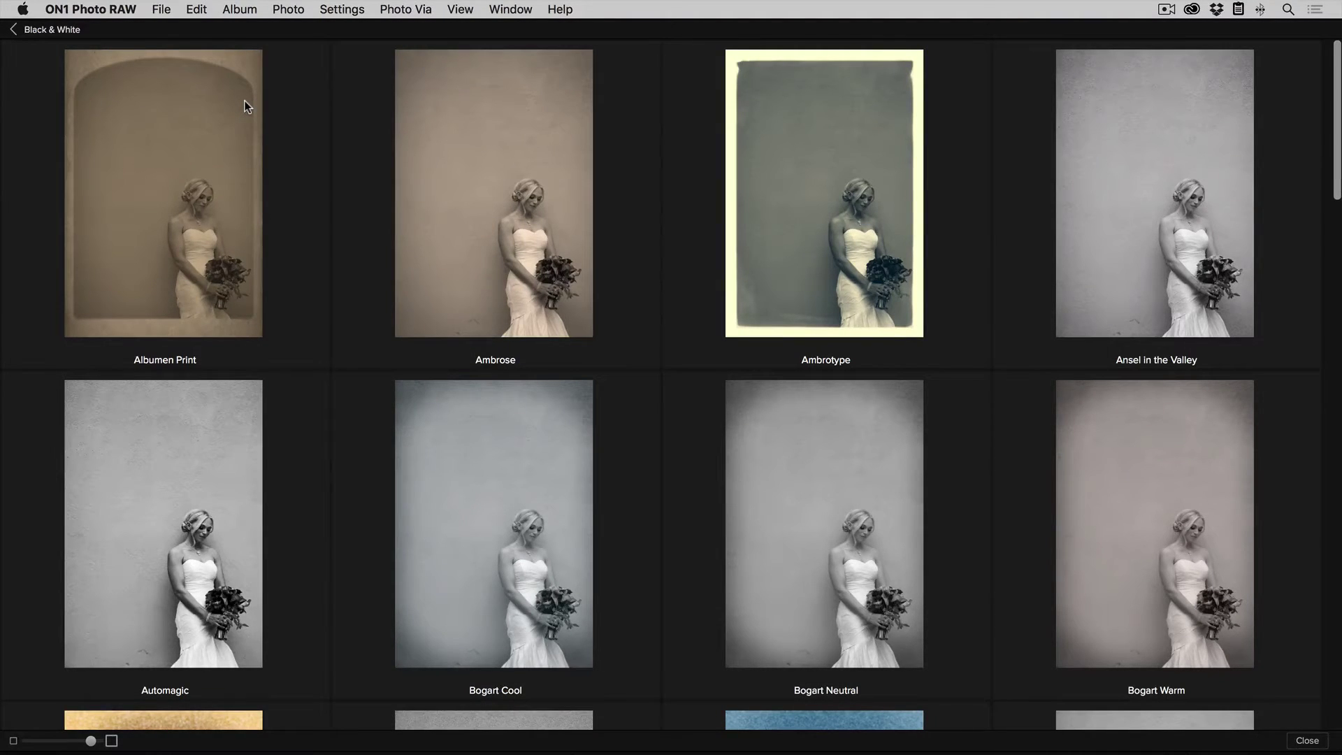
mouse_move(535, 281)
scroll(539, 281, down, 5)
scroll(536, 282, down, 5)
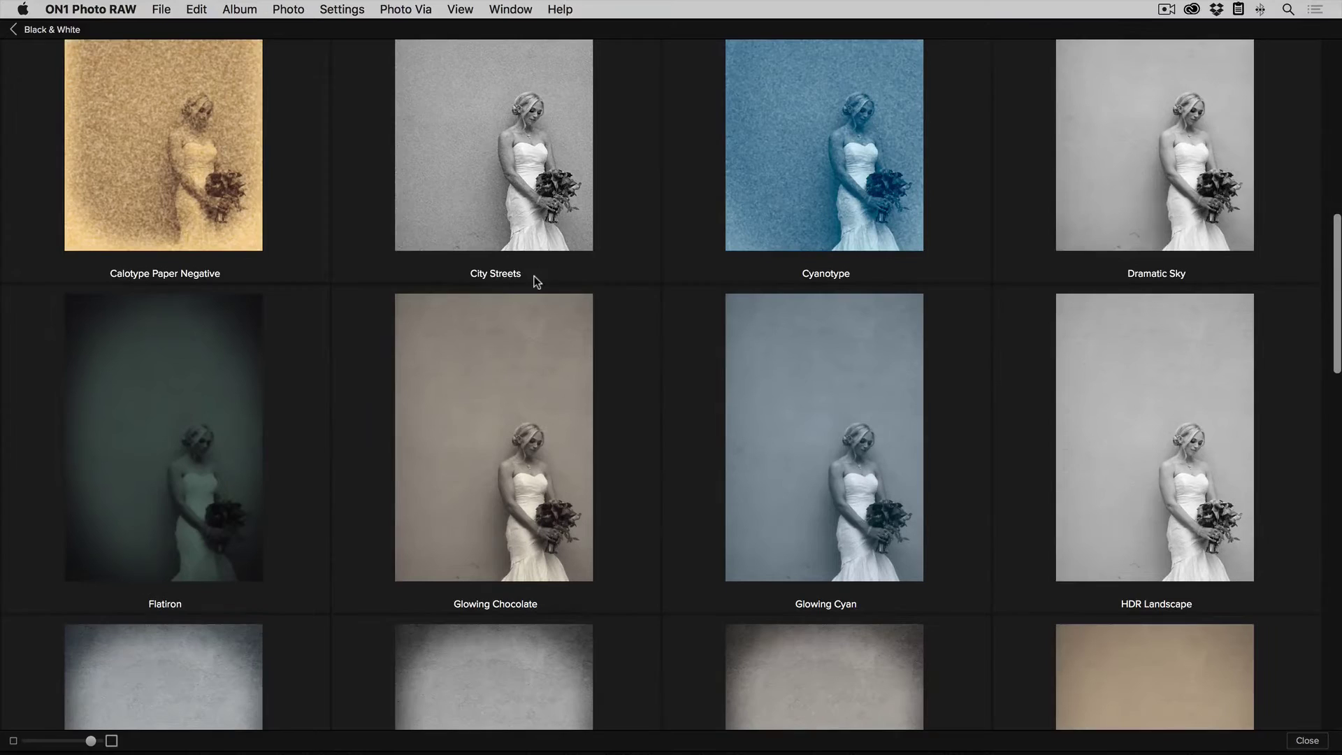
scroll(533, 279, down, 5)
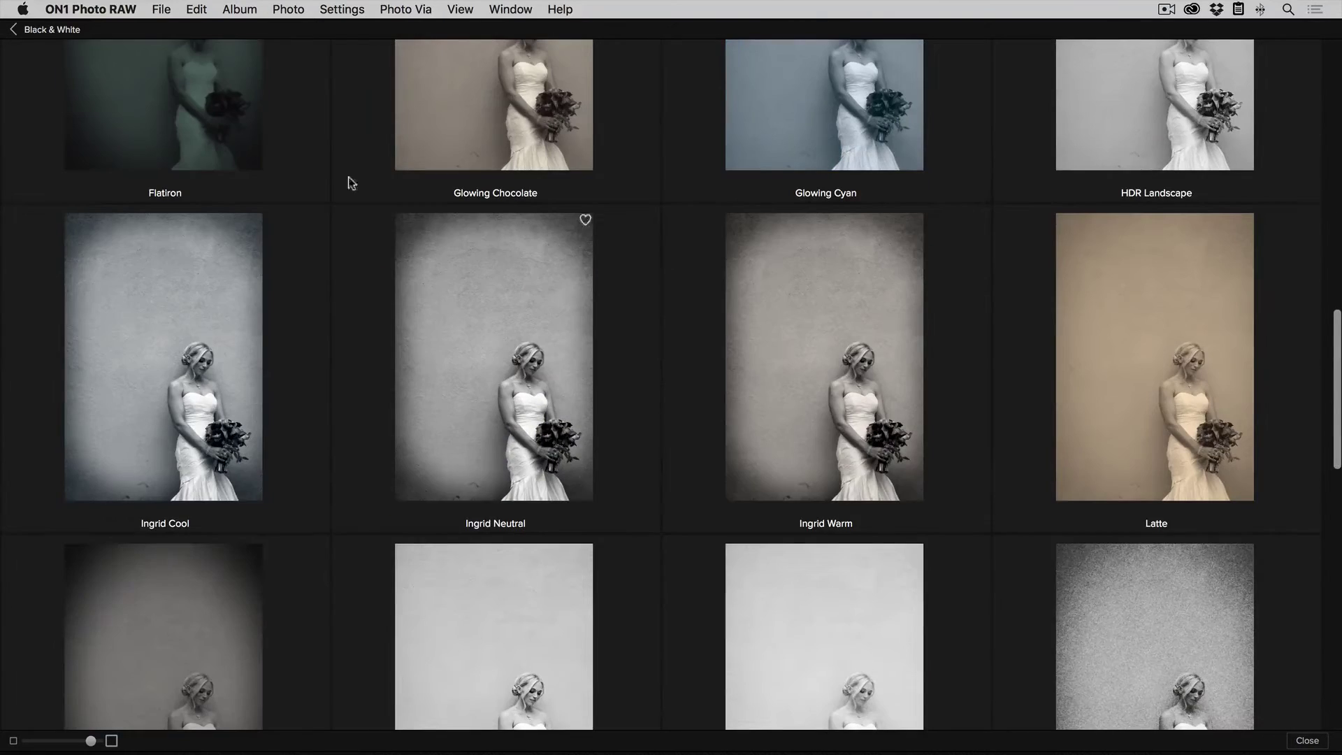
click(70, 31)
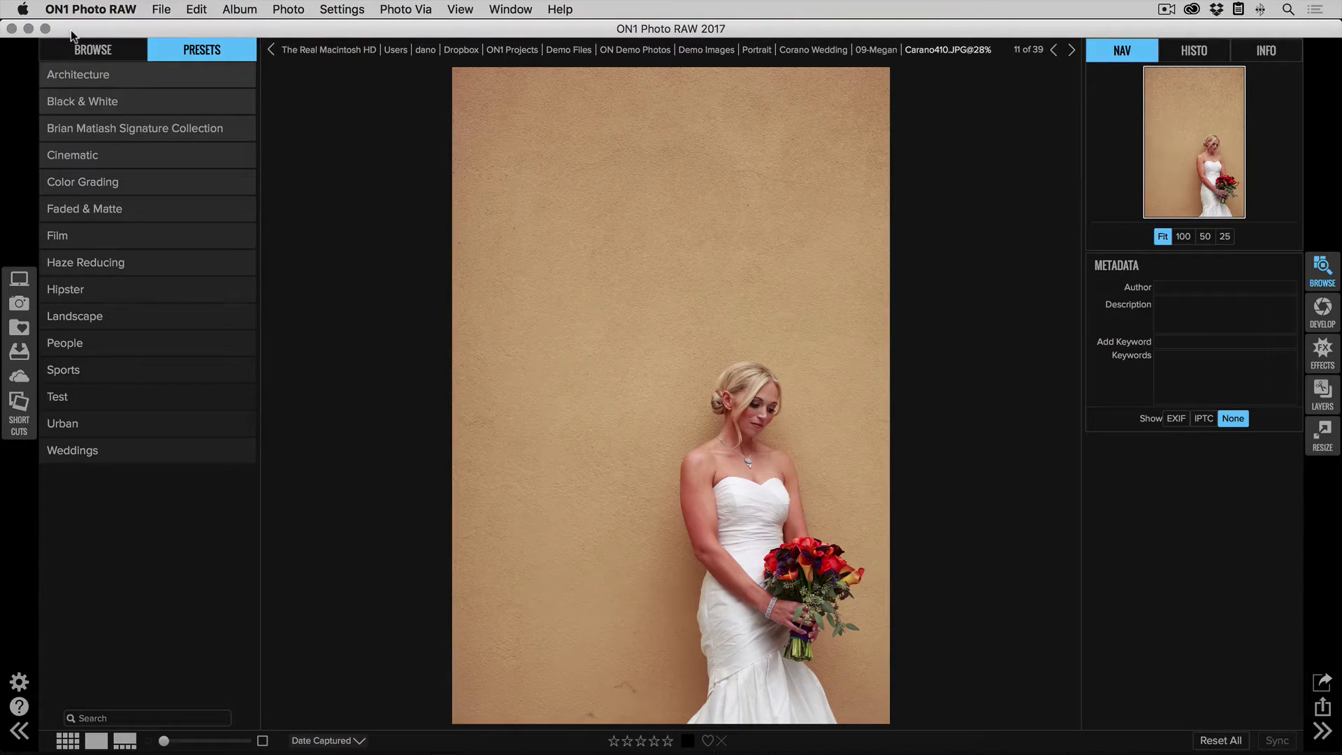
click(245, 208)
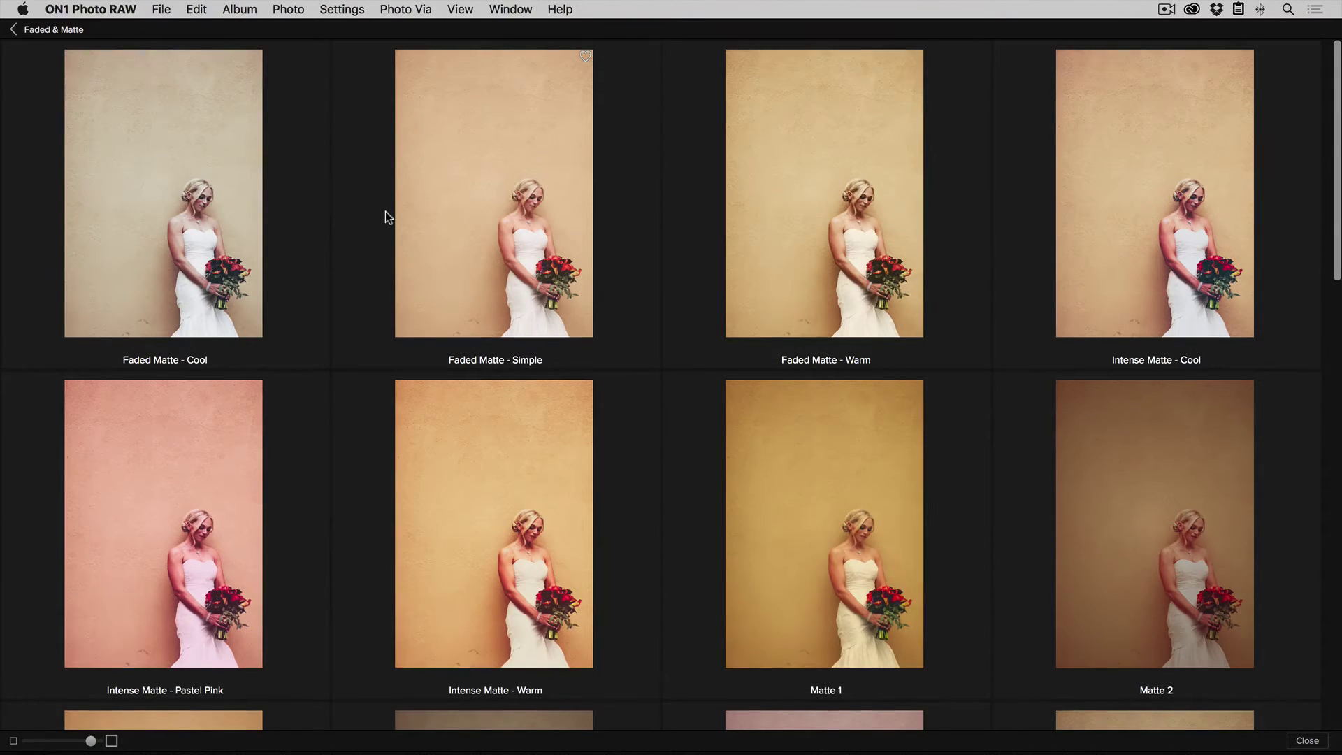
scroll(385, 211, down, 3)
scroll(384, 211, down, 2)
scroll(384, 210, down, 4)
scroll(385, 211, down, 2)
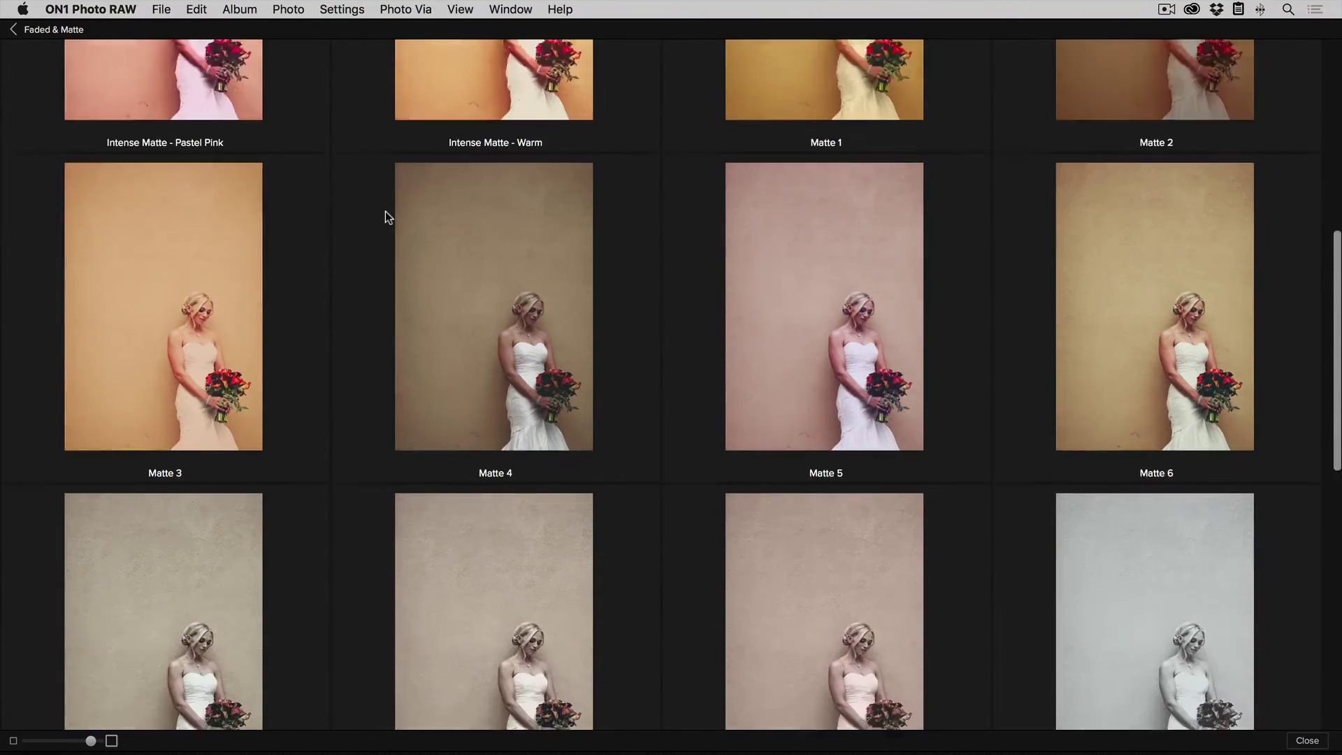
scroll(385, 211, down, 2)
scroll(385, 211, down, 1)
scroll(385, 211, down, 2)
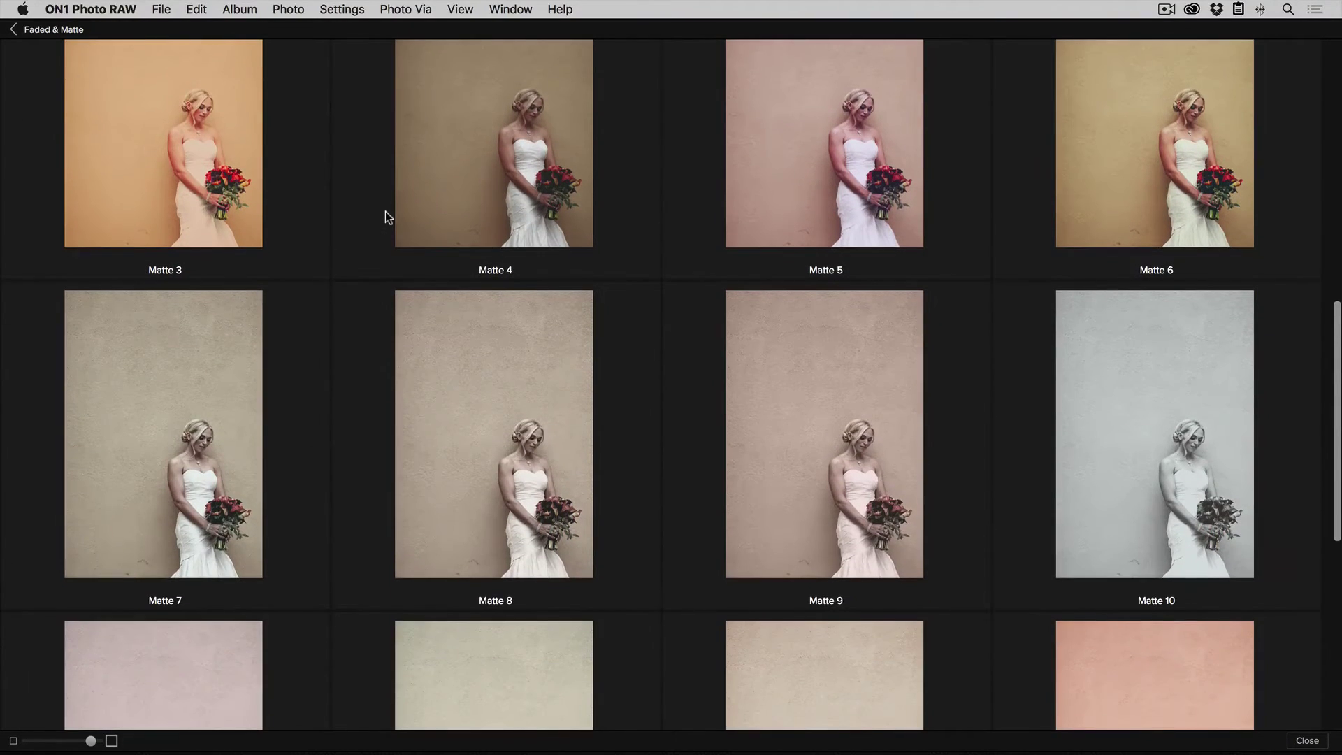
scroll(385, 210, down, 2)
scroll(385, 211, down, 4)
scroll(385, 211, down, 1)
scroll(385, 217, down, 4)
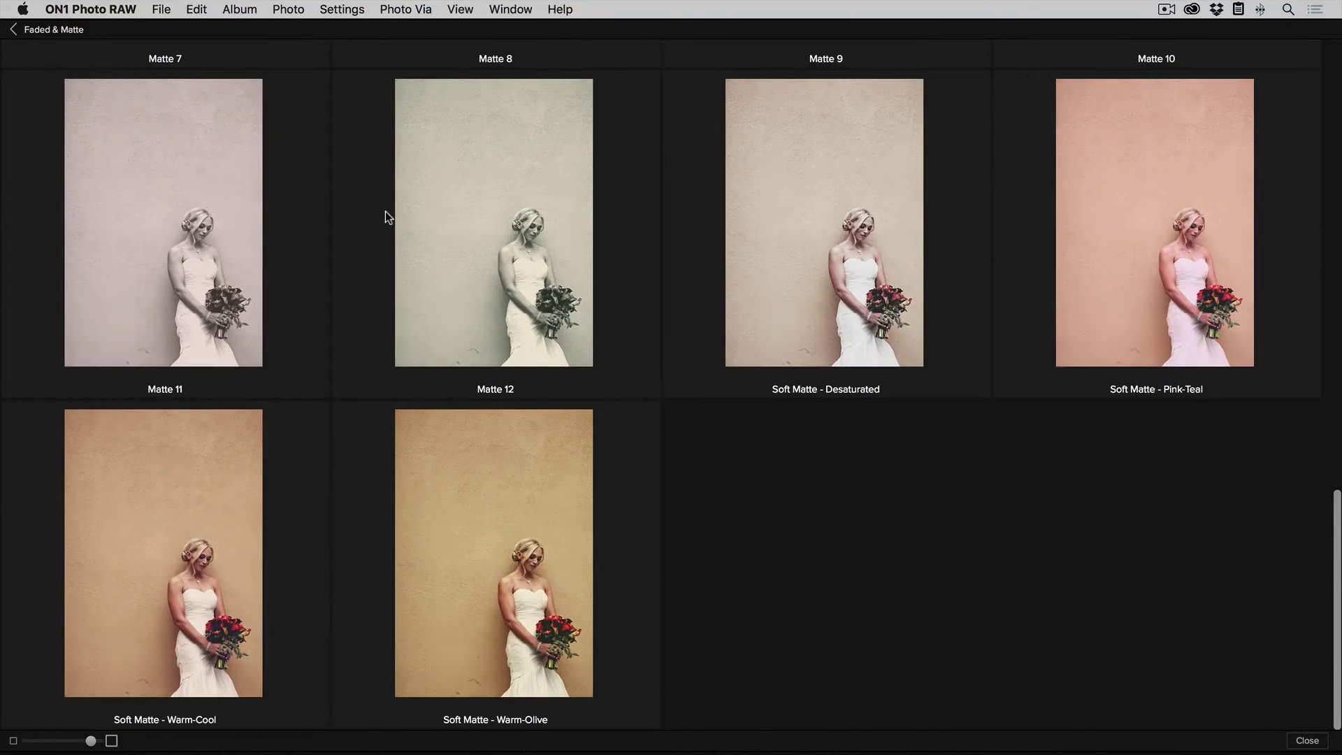
scroll(385, 210, up, 10)
click(68, 27)
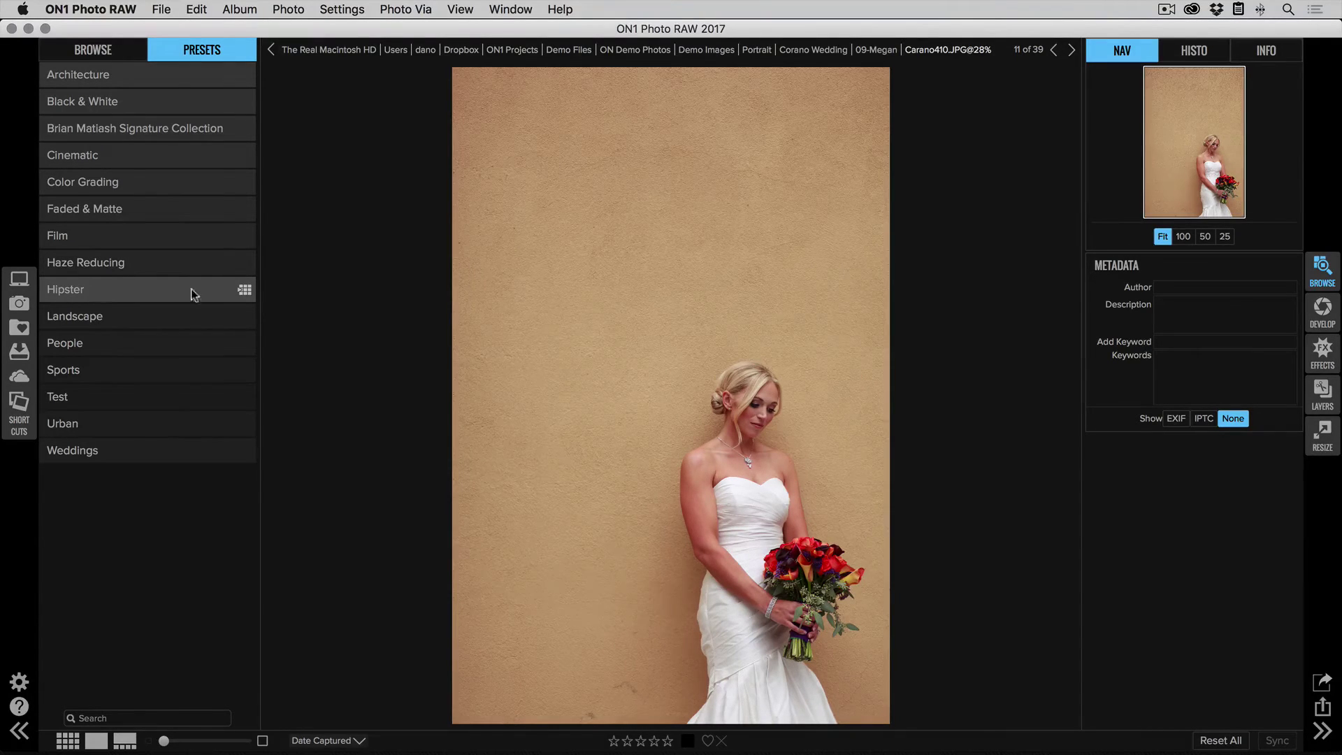
click(244, 291)
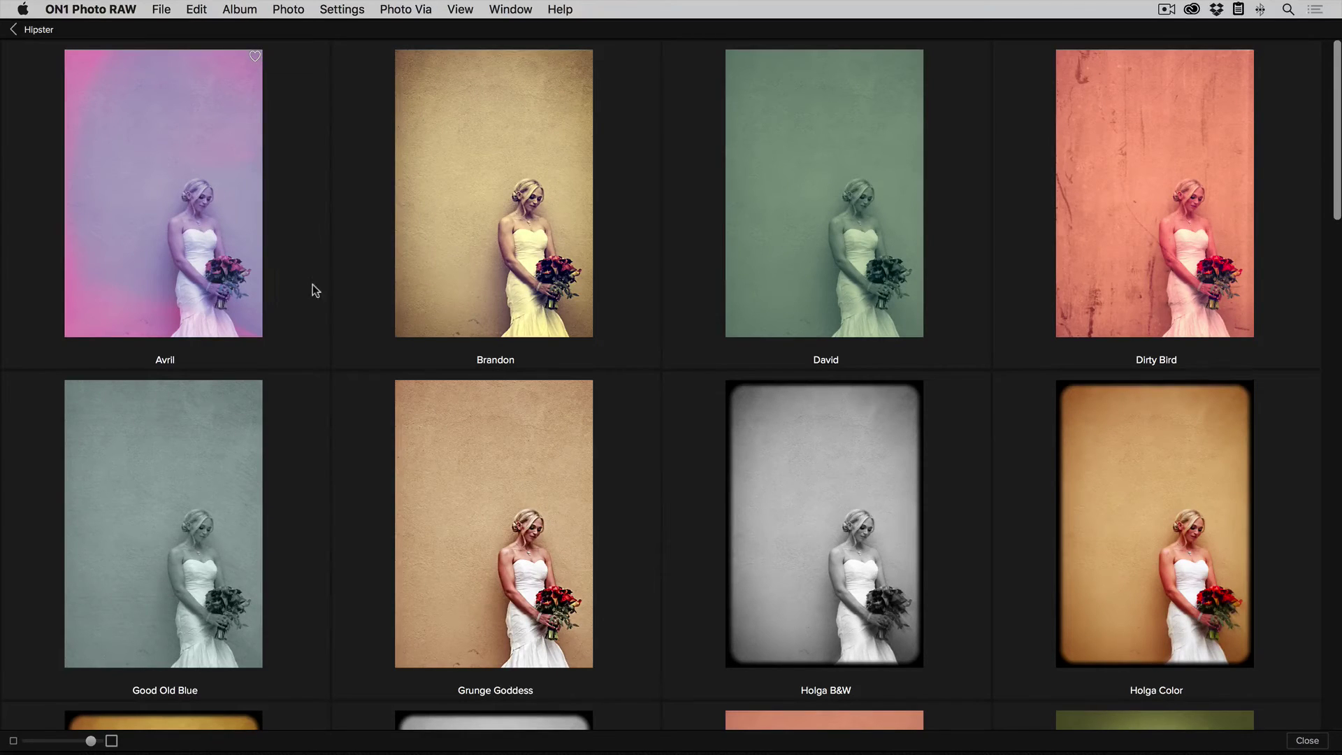
scroll(312, 285, down, 2)
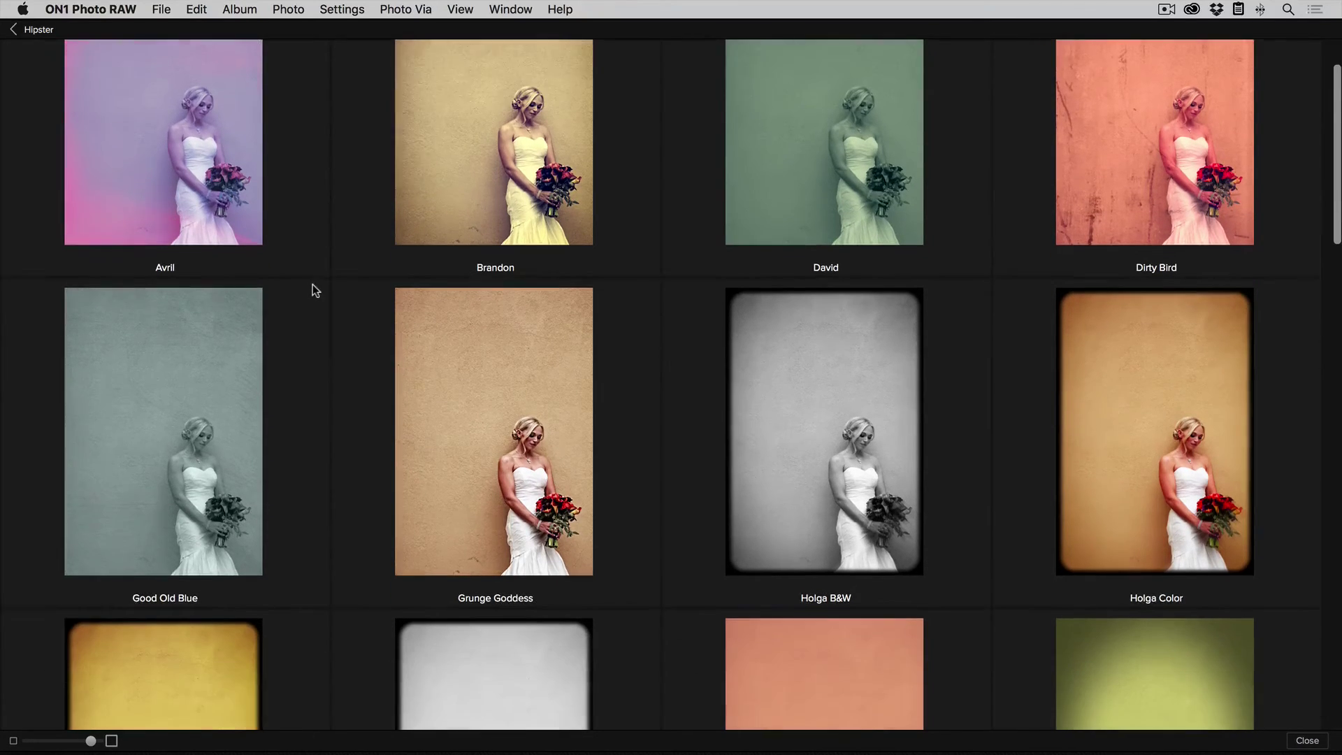
scroll(312, 285, down, 3)
scroll(312, 290, down, 2)
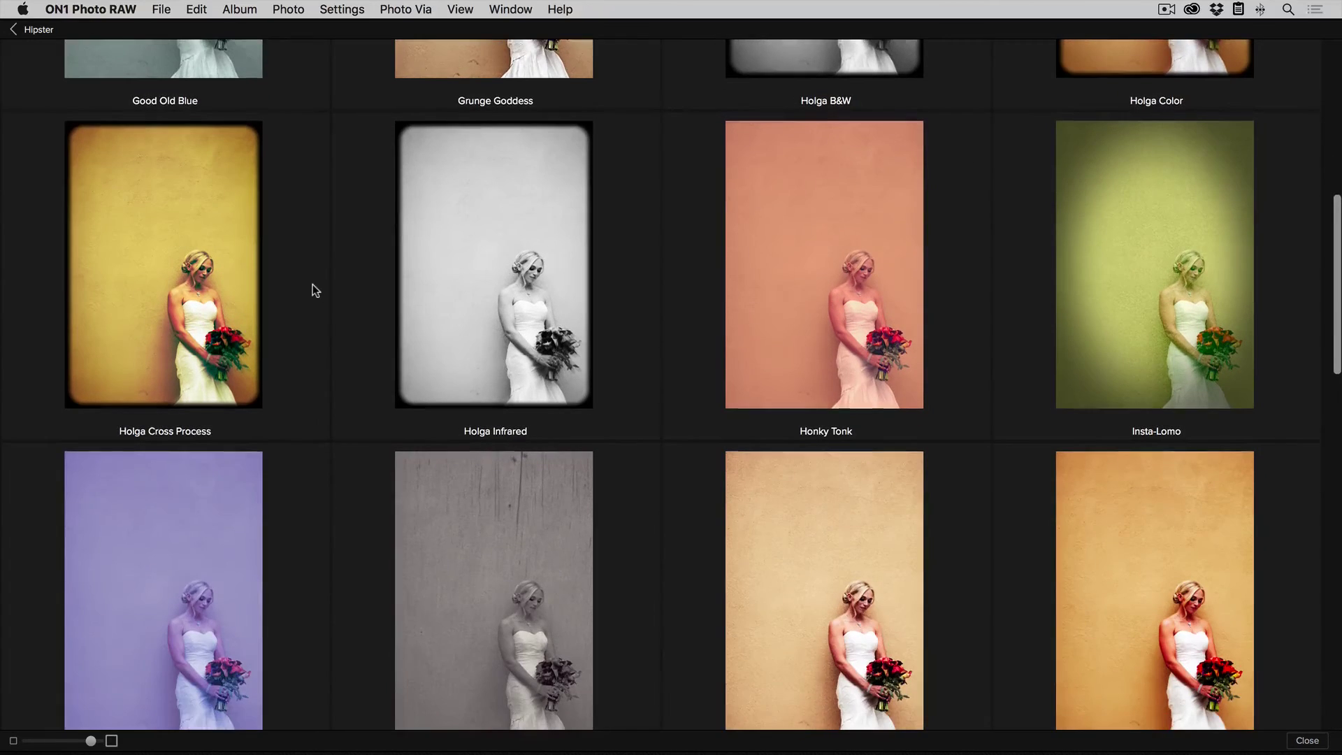
scroll(313, 290, down, 1)
scroll(313, 290, down, 2)
scroll(313, 289, down, 5)
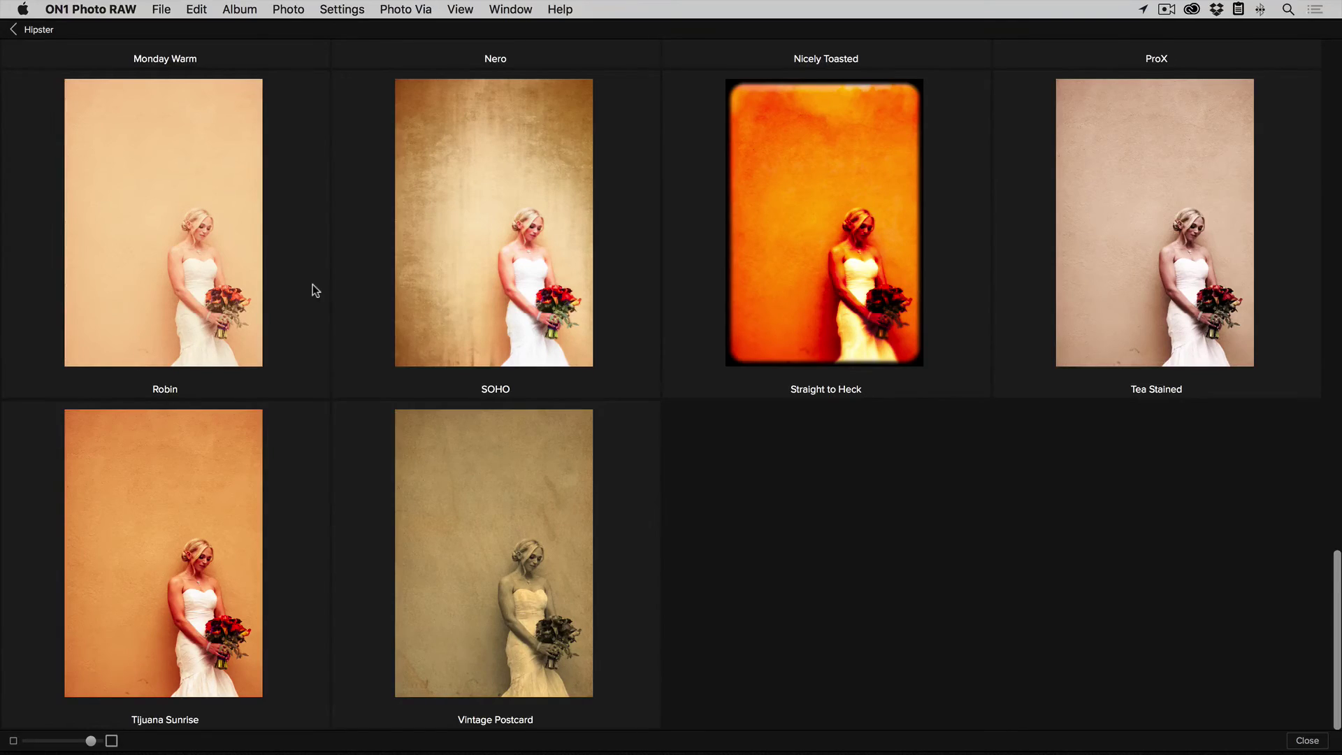
key(Escape)
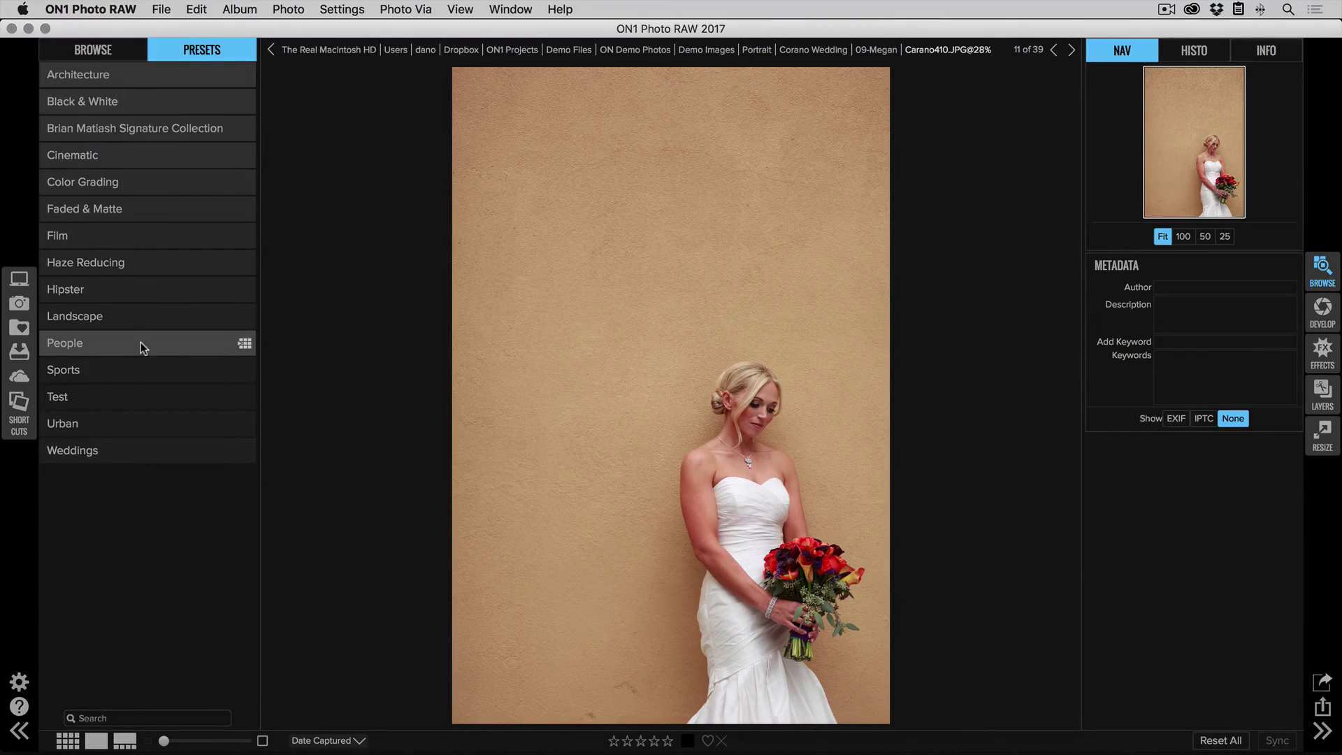
click(243, 343)
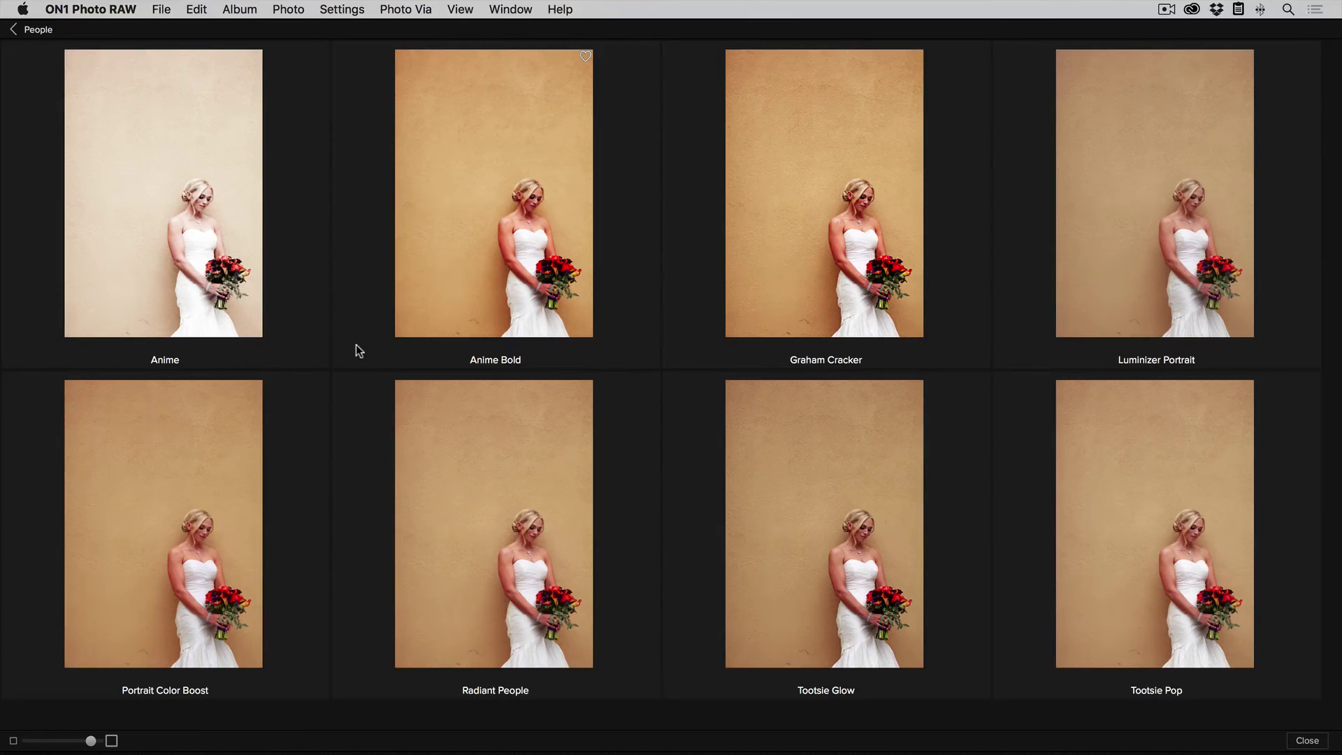